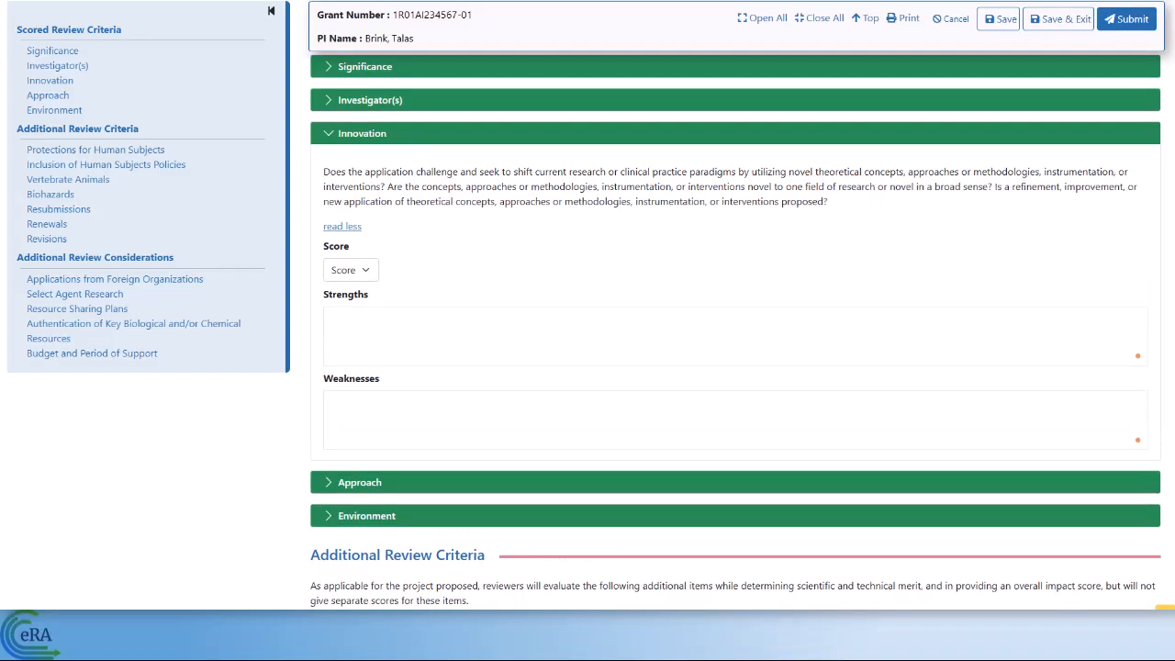
Enter "Concise and a unique approach" and "Approach aligns with research goals" as bulleted strengths for the Innovation criterion.
left_click(328, 314)
type("Concise and a unique approach ")
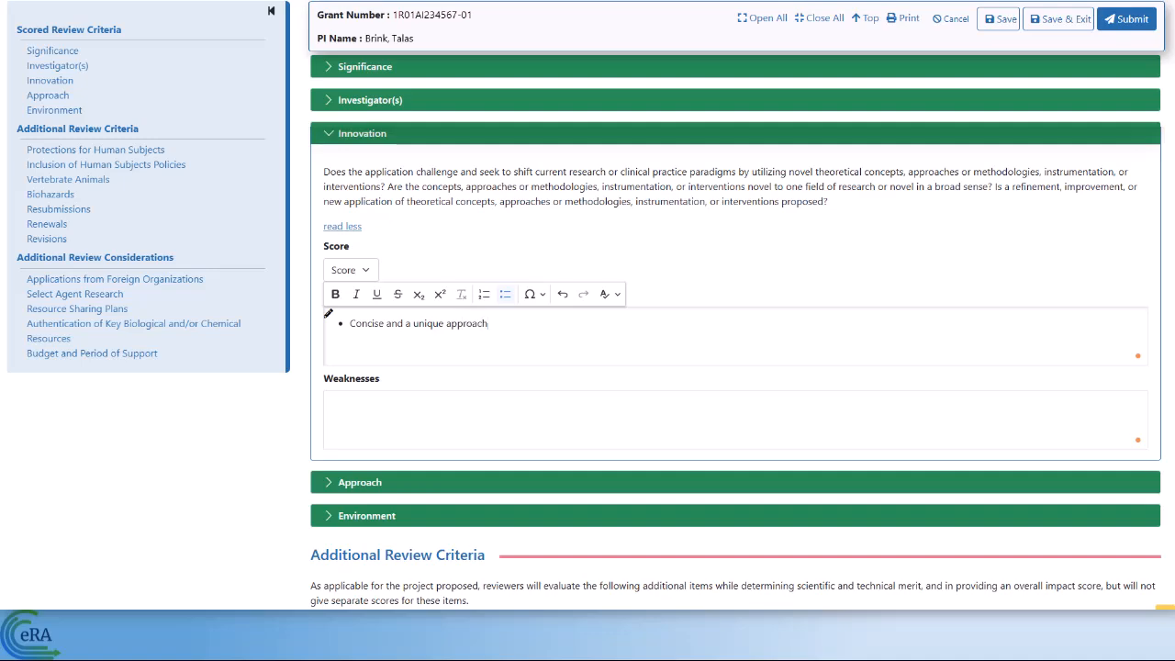
type("Approach aligns with research goals")
key("Return")
Add strengths "Time frame, while aggressive, seems achievable" and "Overall, I like the unique and creative approach", and set the Innovation score to 2.
type("Time frame, while ag")
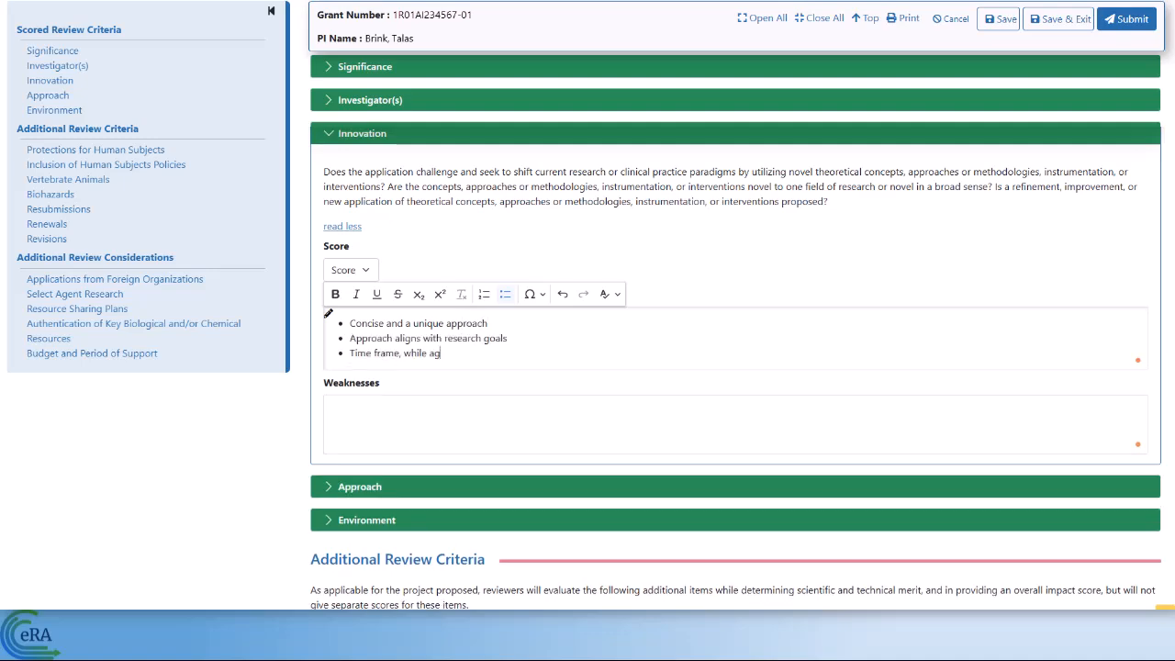
type("gressive, seems")
key("BackSpace")
key("BackSpace")
key("BackSpace")
key("BackSpace")
key("BackSpace")
key("BackSpace")
type(", seems achievable")
key("Return")
type("Overall, I like the unique and crea")
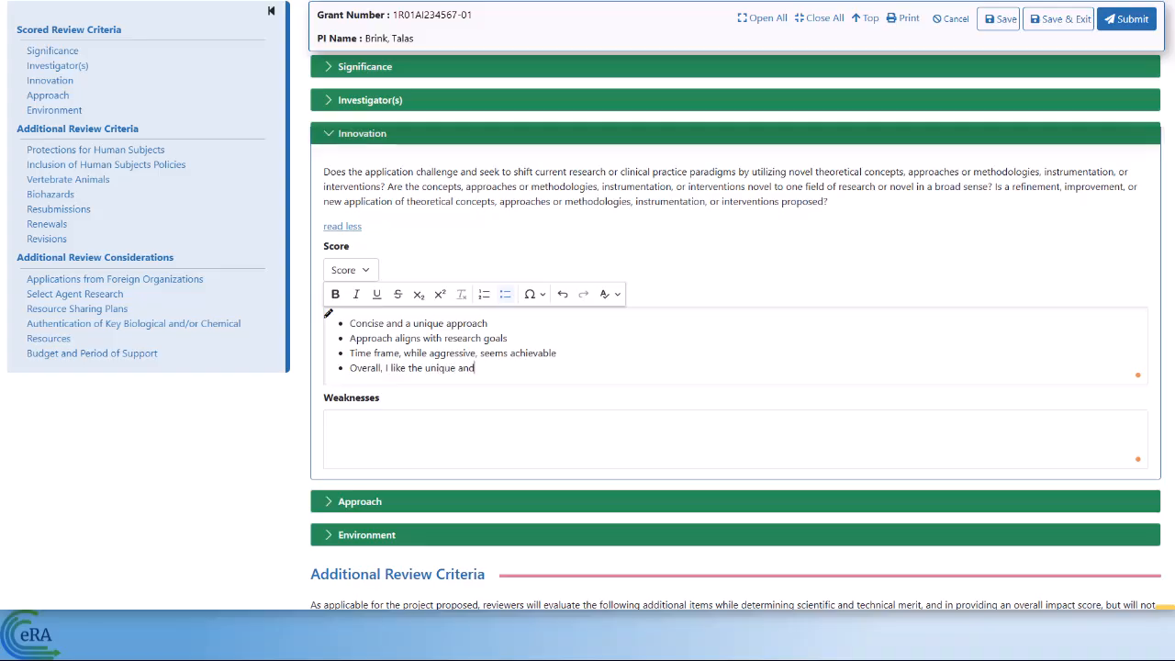
type("tive approach")
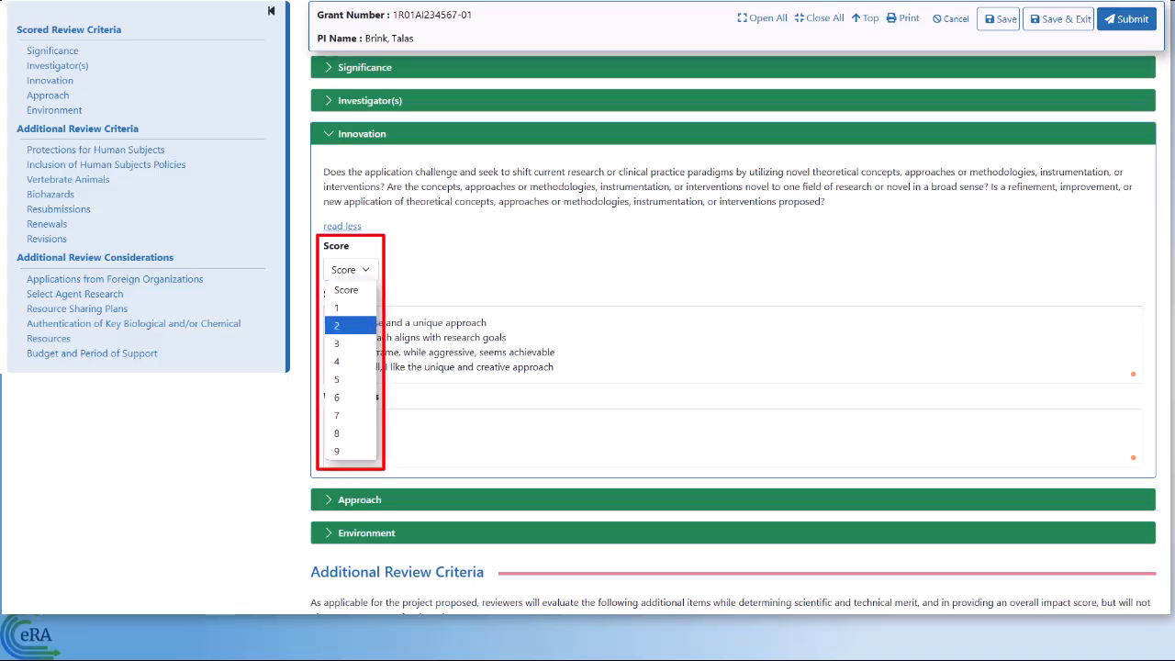
left_click(337, 326)
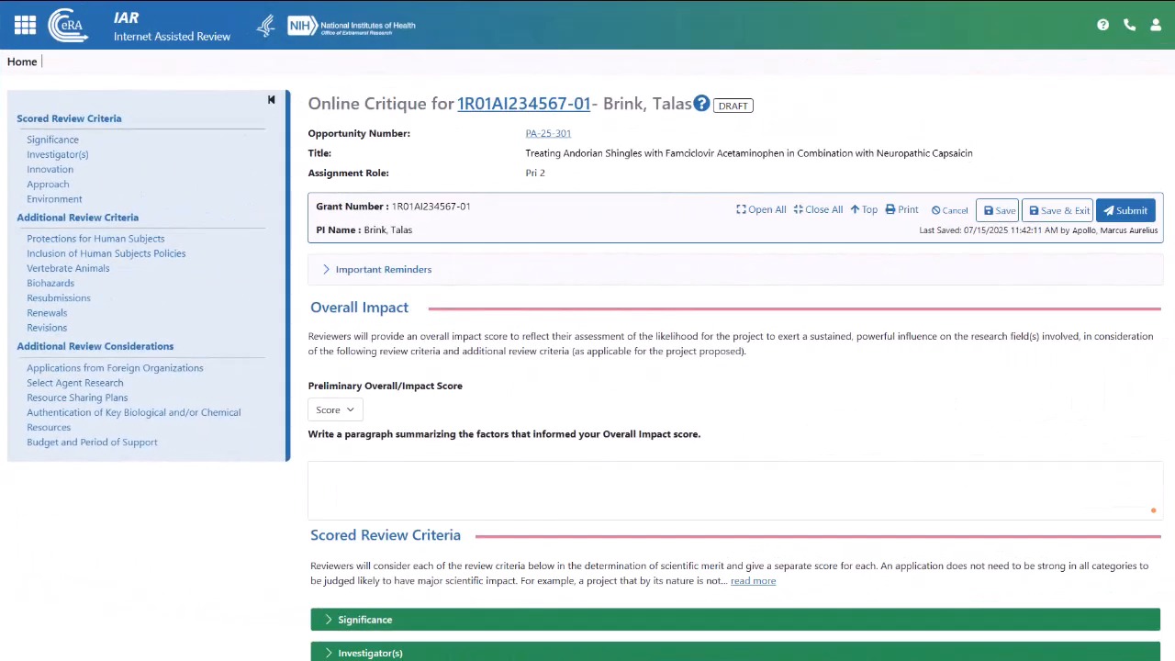
scroll(735, 367, "down", 4)
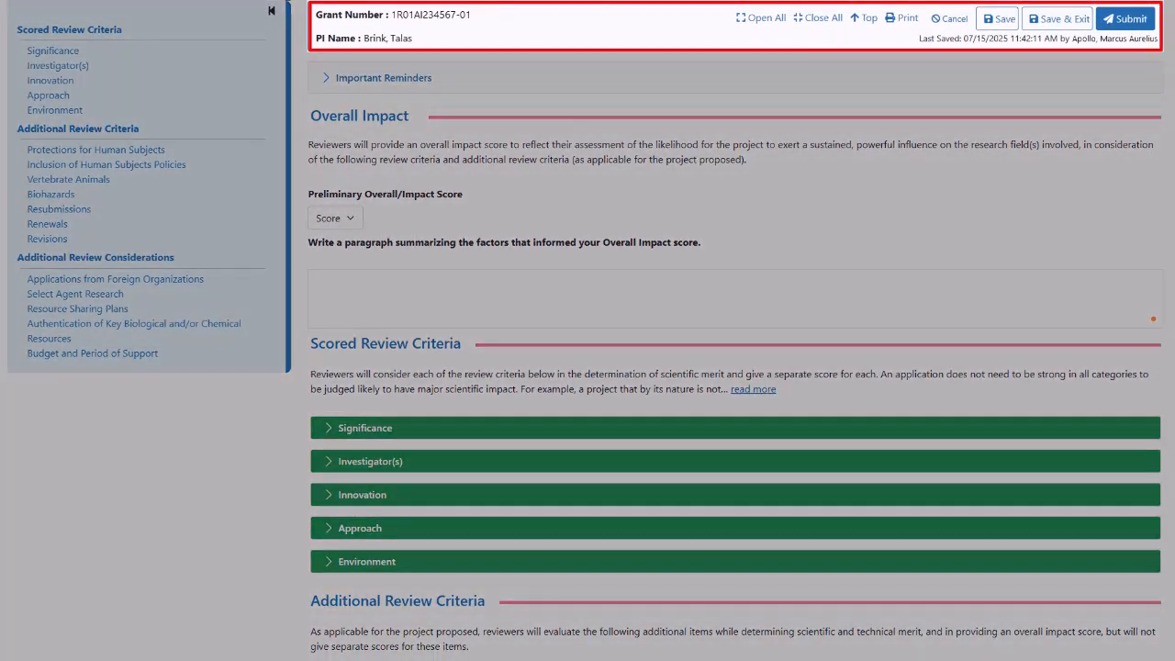
scroll(734, 367, "down", 1)
scroll(734, 367, "down", 7)
scroll(734, 368, "down", 4)
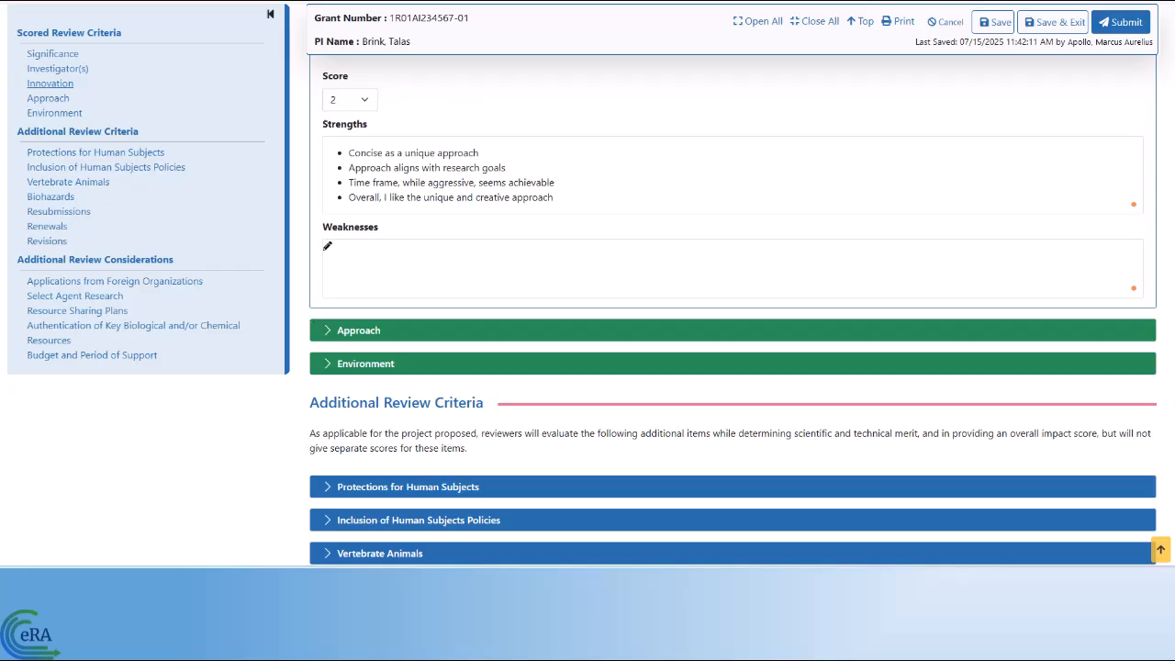
Insert the special characters Σ, © and ∛ as three separate bullets in the Innovation weaknesses.
left_click(327, 248)
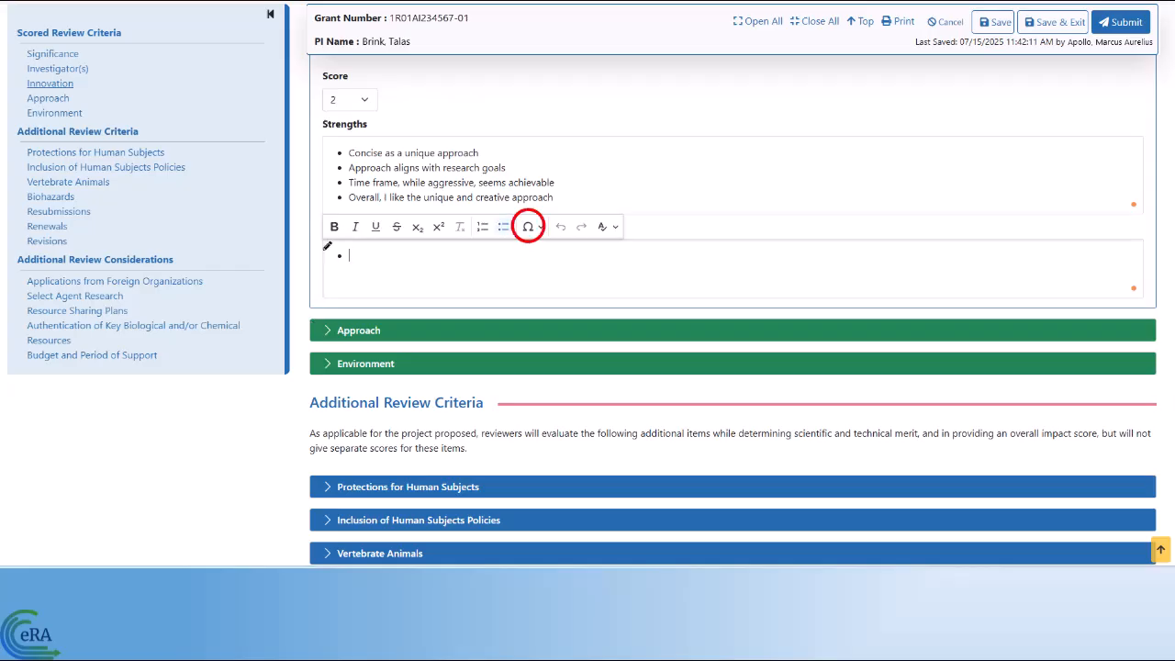
left_click(530, 232)
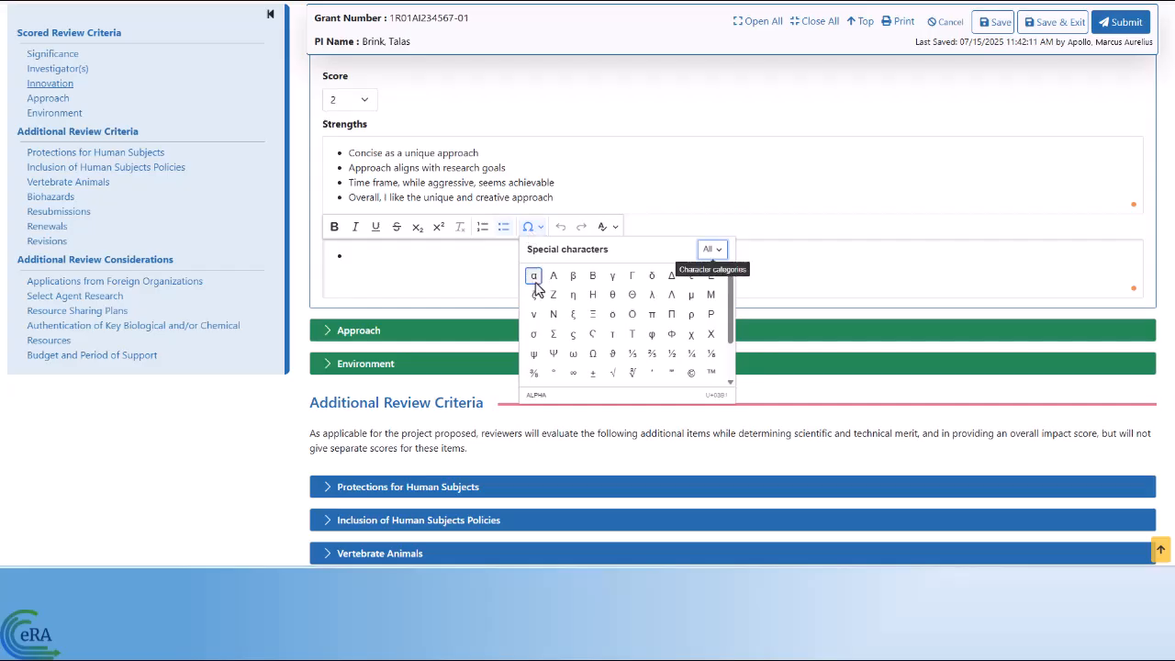
left_click(554, 334)
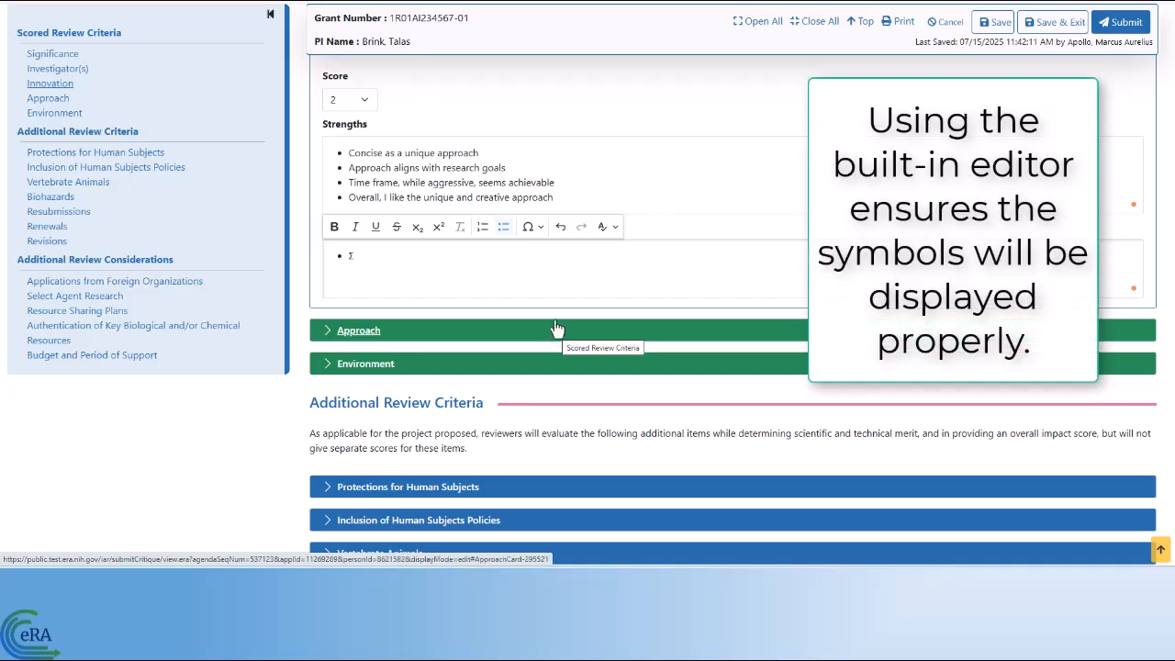
key("Return")
left_click(528, 227)
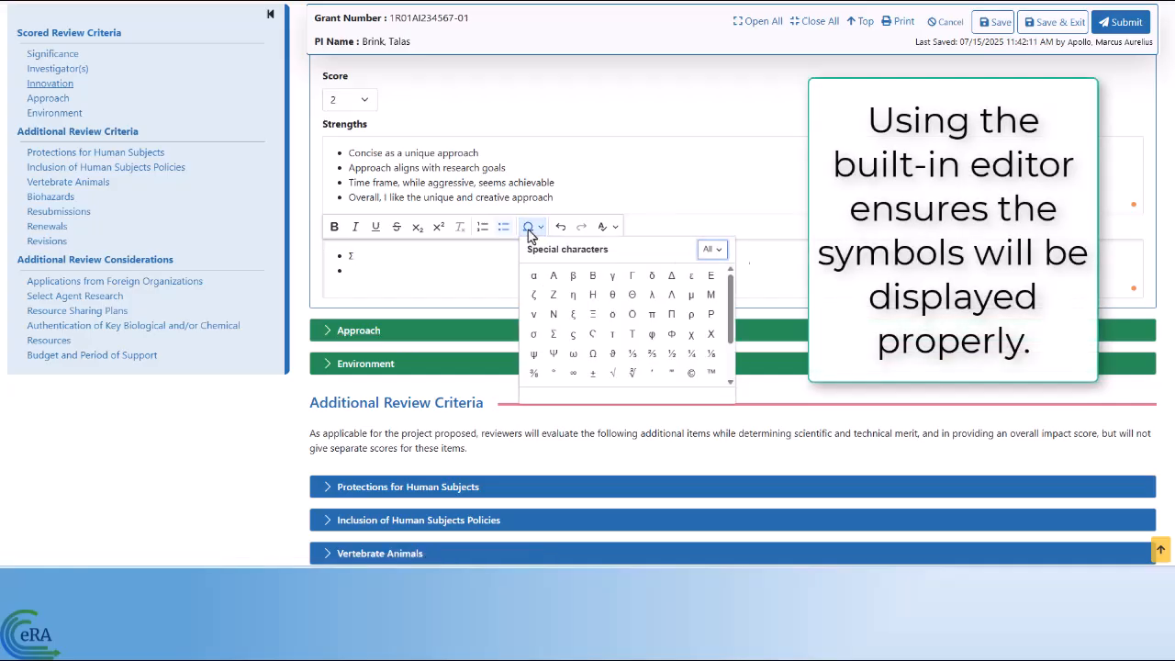
left_click(691, 372)
key("Return")
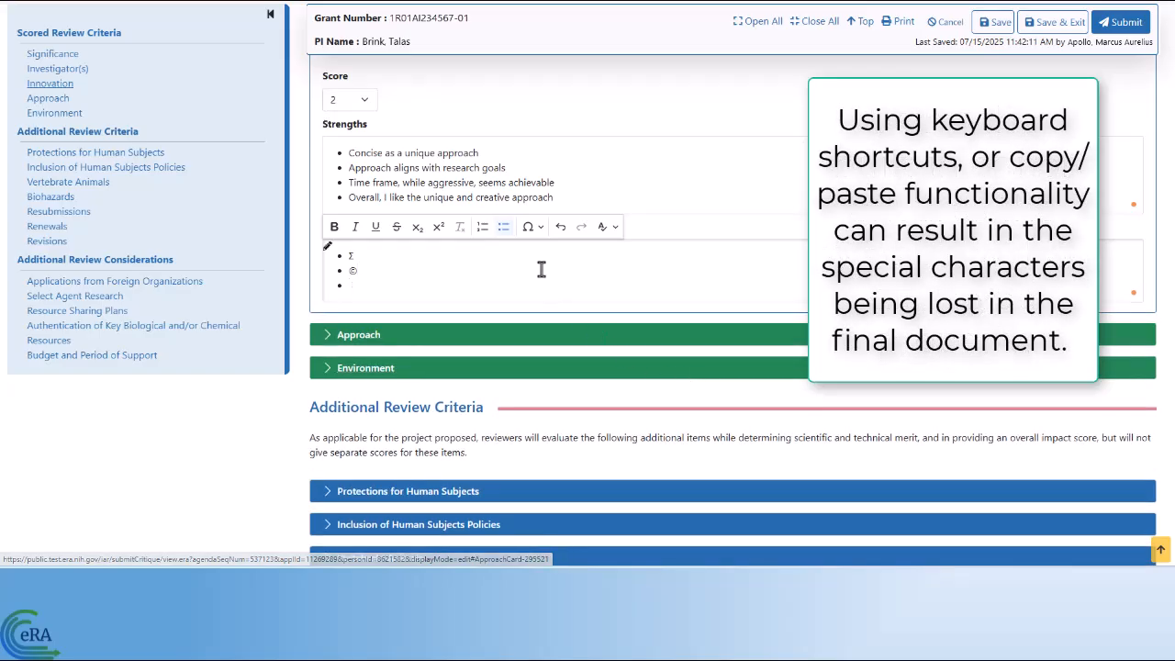
left_click(529, 229)
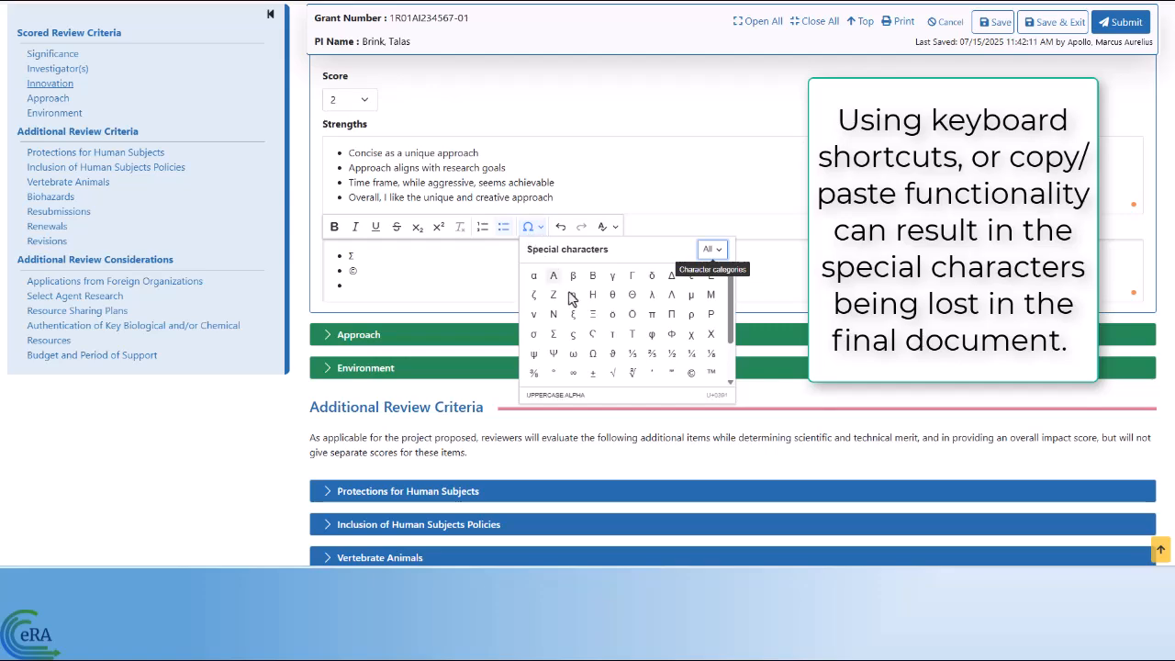
left_click(634, 375)
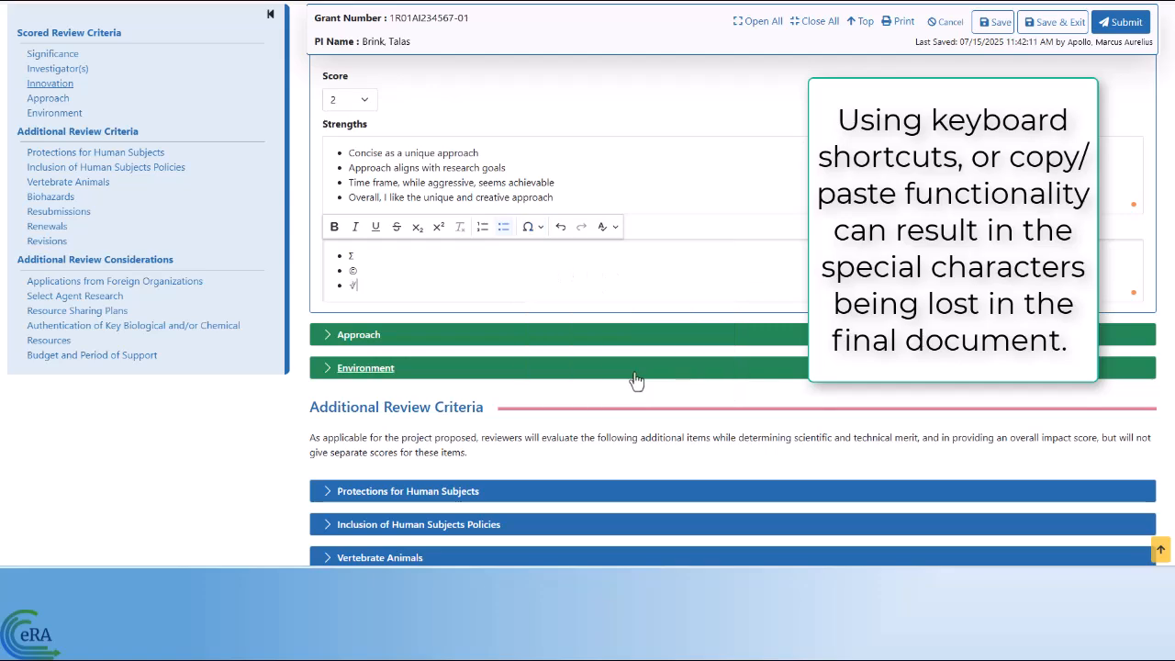